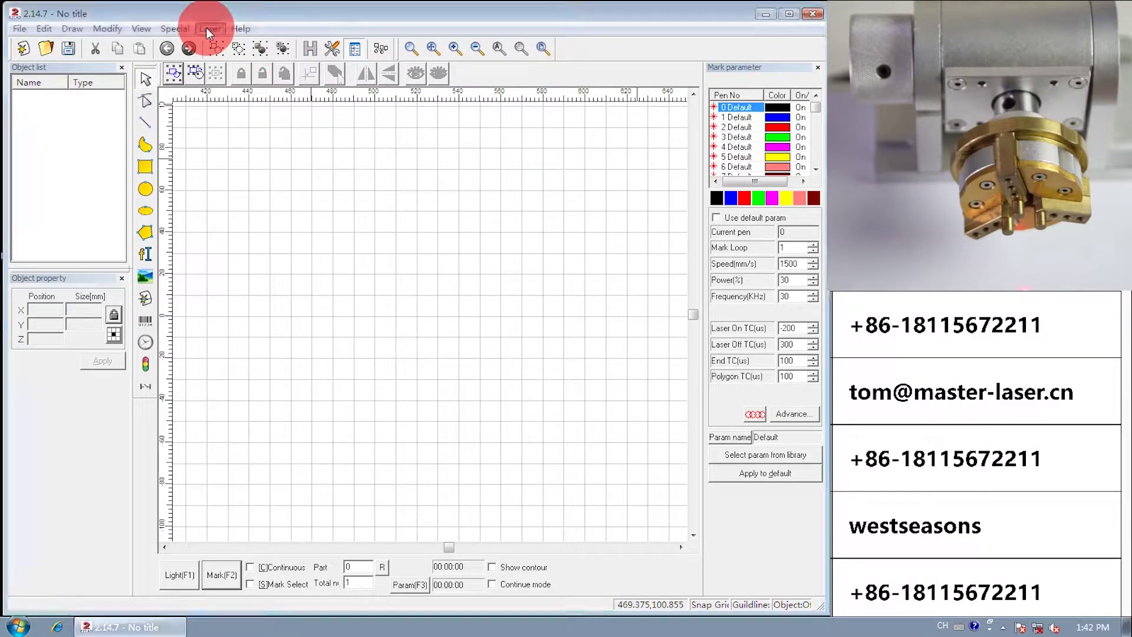
Step: Open PowerRuler from the Laser menu and start the red-light preview on the ring
click(205, 27)
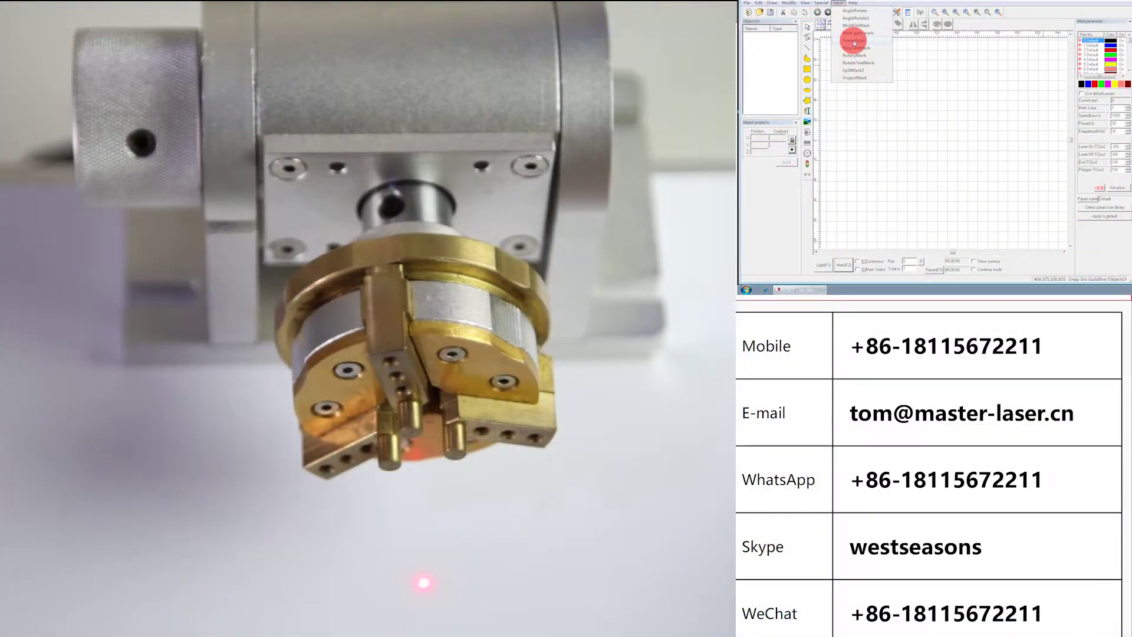
click(855, 43)
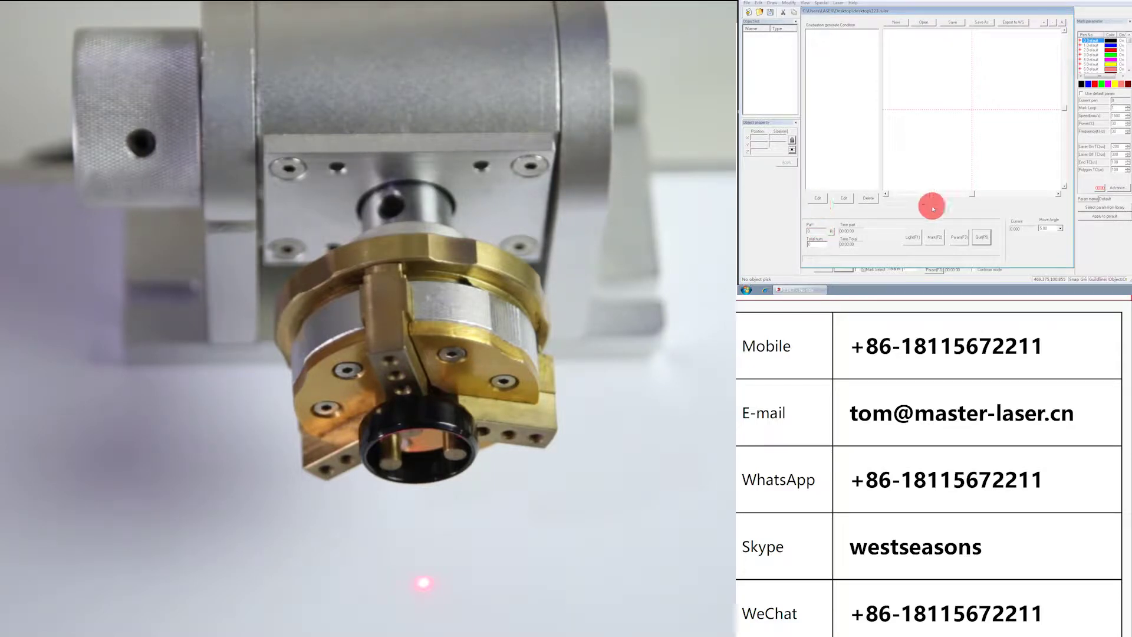
click(912, 240)
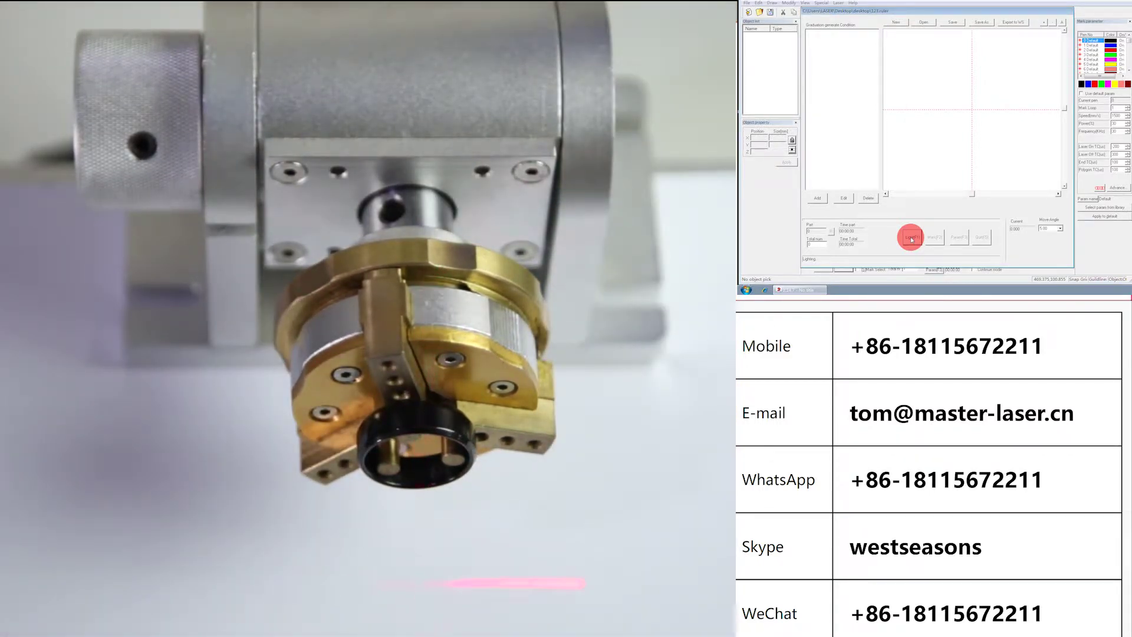
click(910, 235)
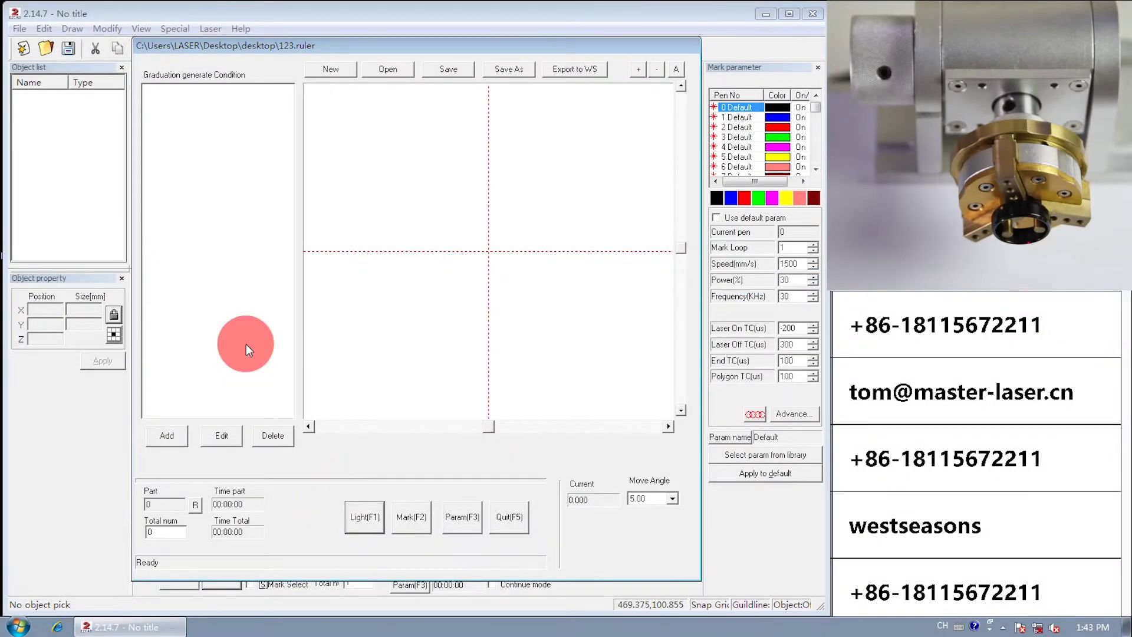
Step: Change the Ring ruler diameter from 23.00 to 25 mm in Param(F3) and confirm
click(456, 515)
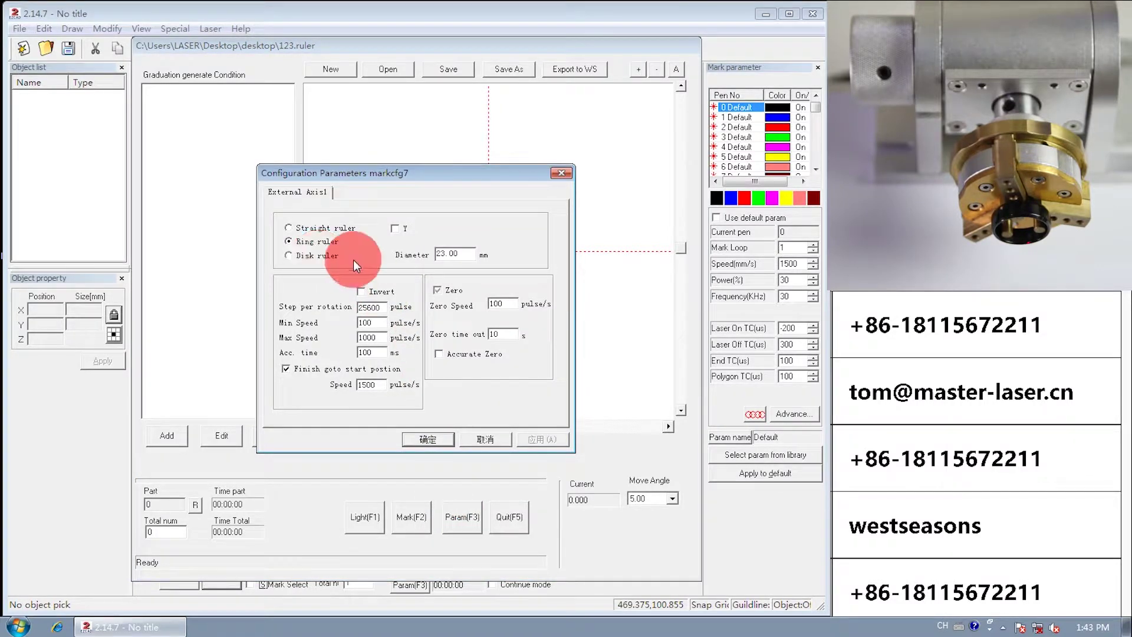
drag(460, 254, 426, 255)
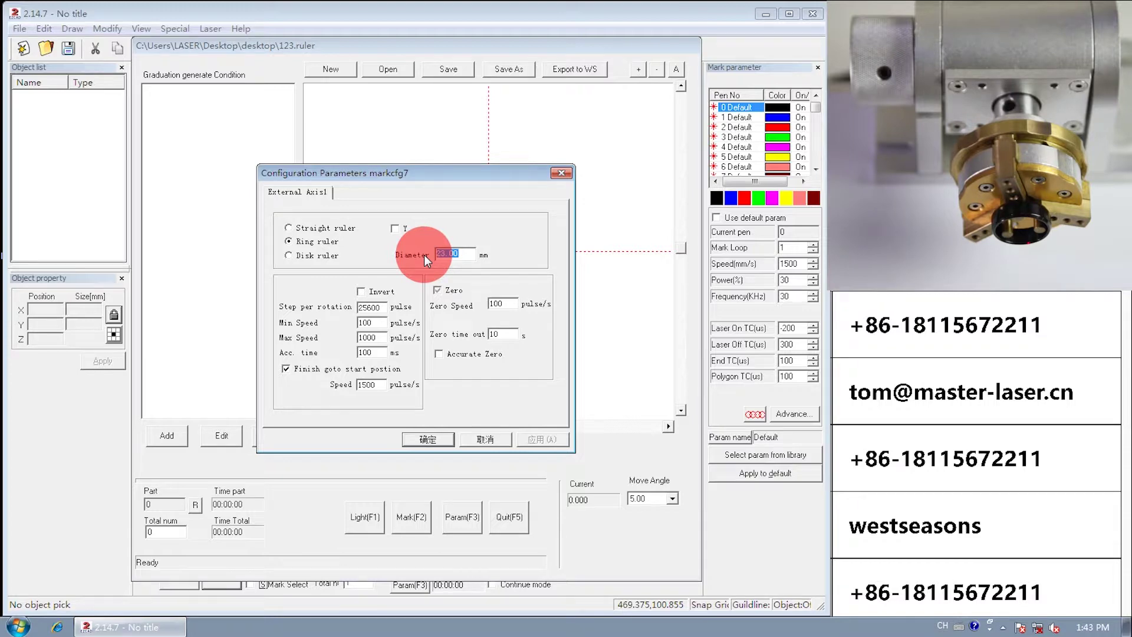
text(25)
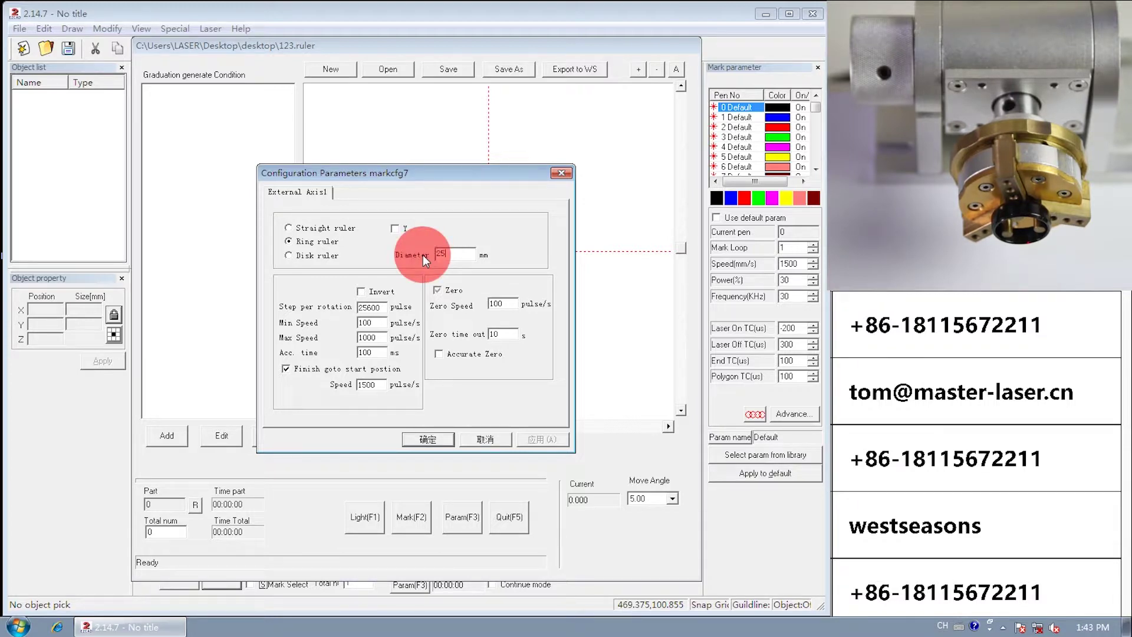
click(448, 444)
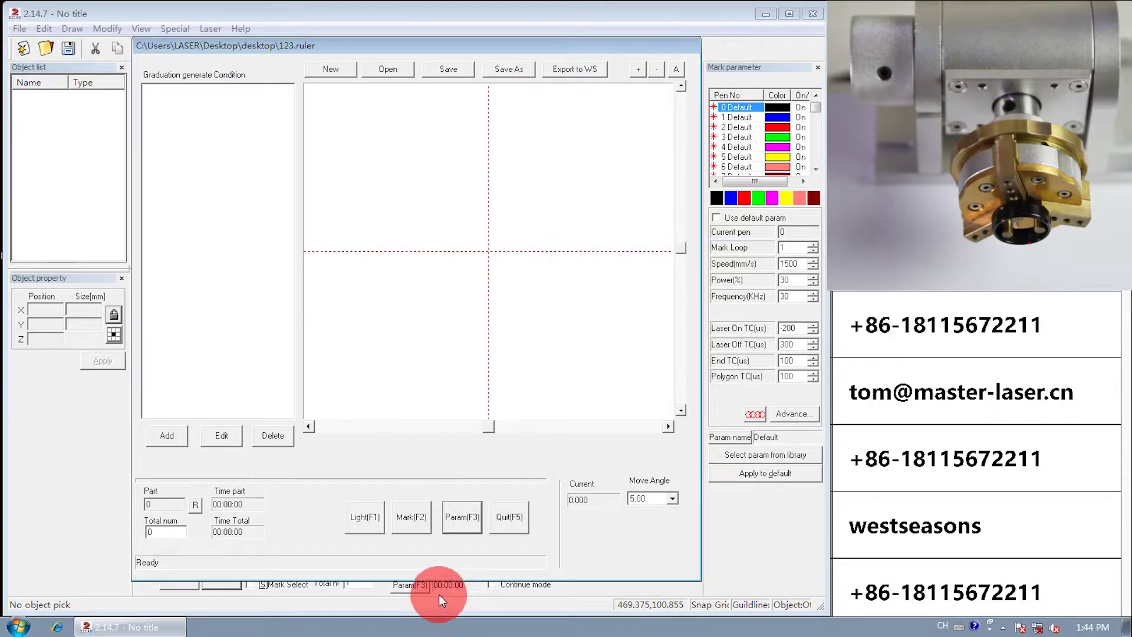
Step: Add a line graduation: 6 ticks, 60° increment, end point Y 4
click(167, 433)
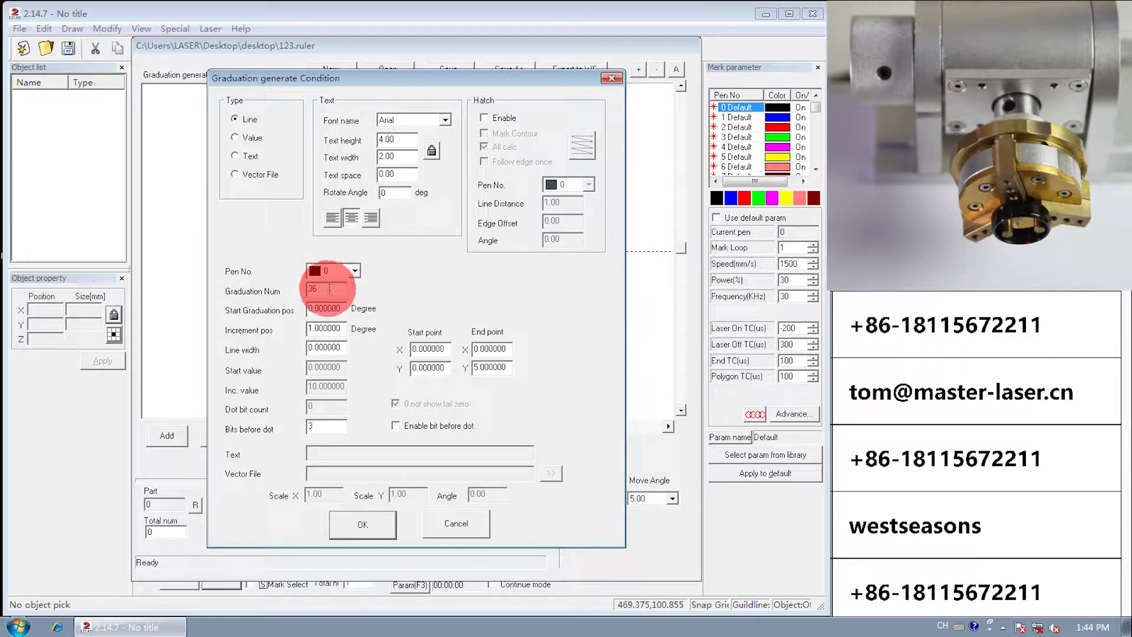
text(6)
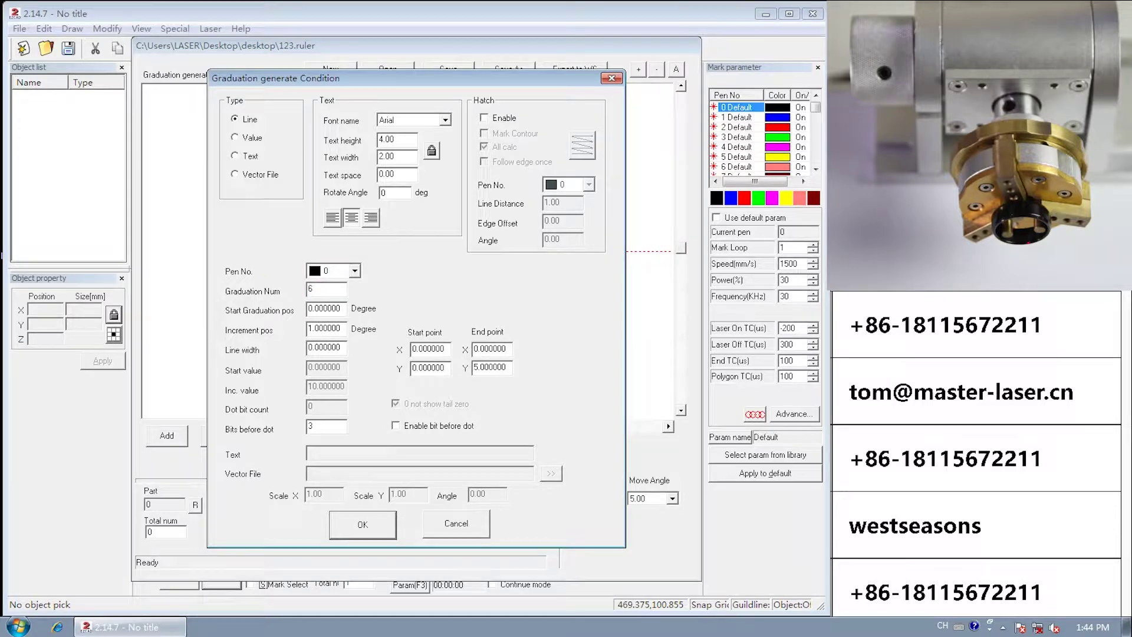
click(341, 309)
drag(341, 328, 294, 329)
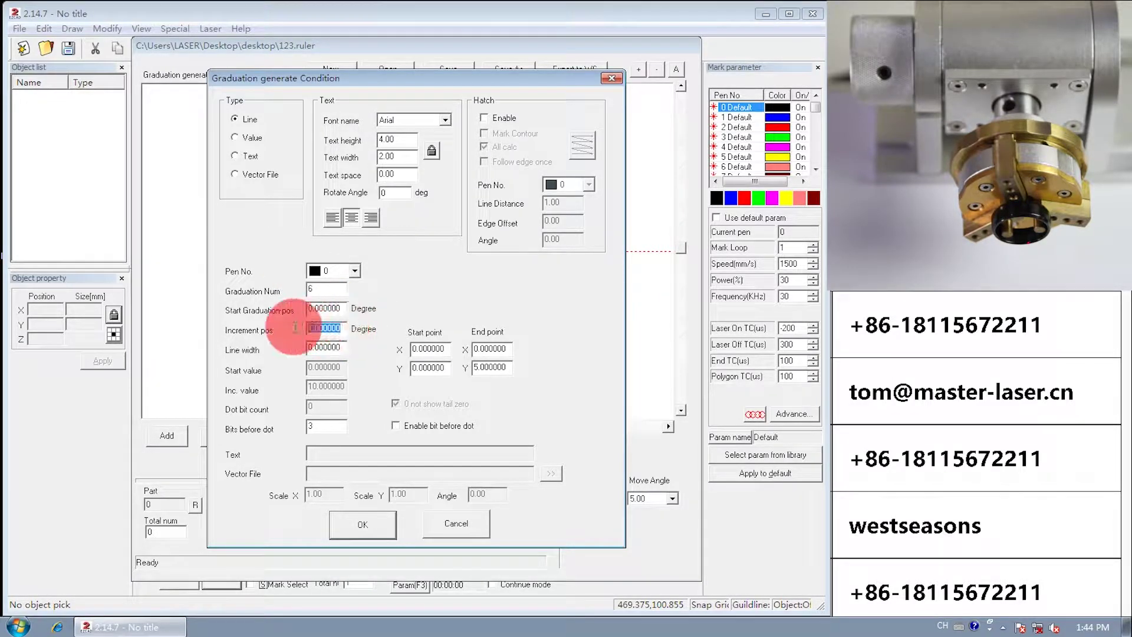
text(60)
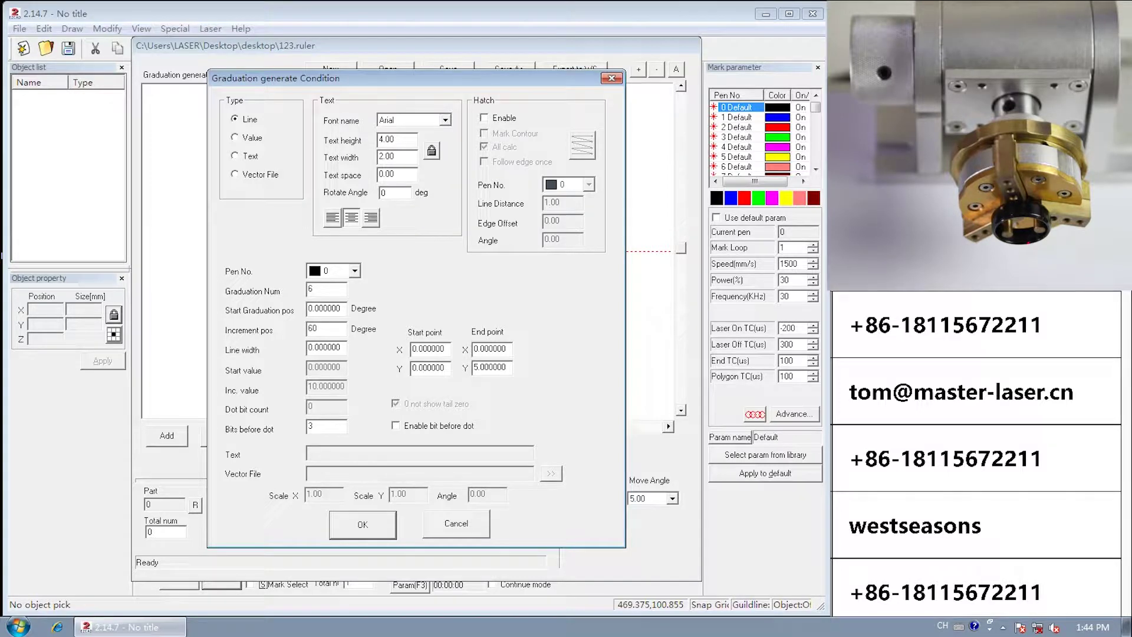
drag(511, 368, 474, 367)
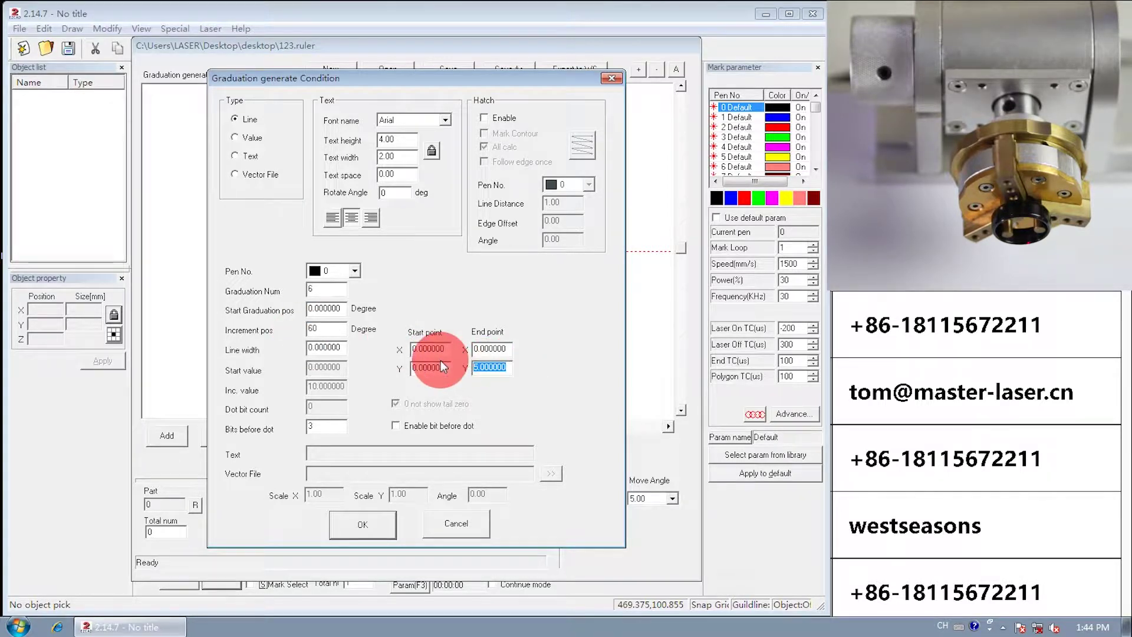
text(4)
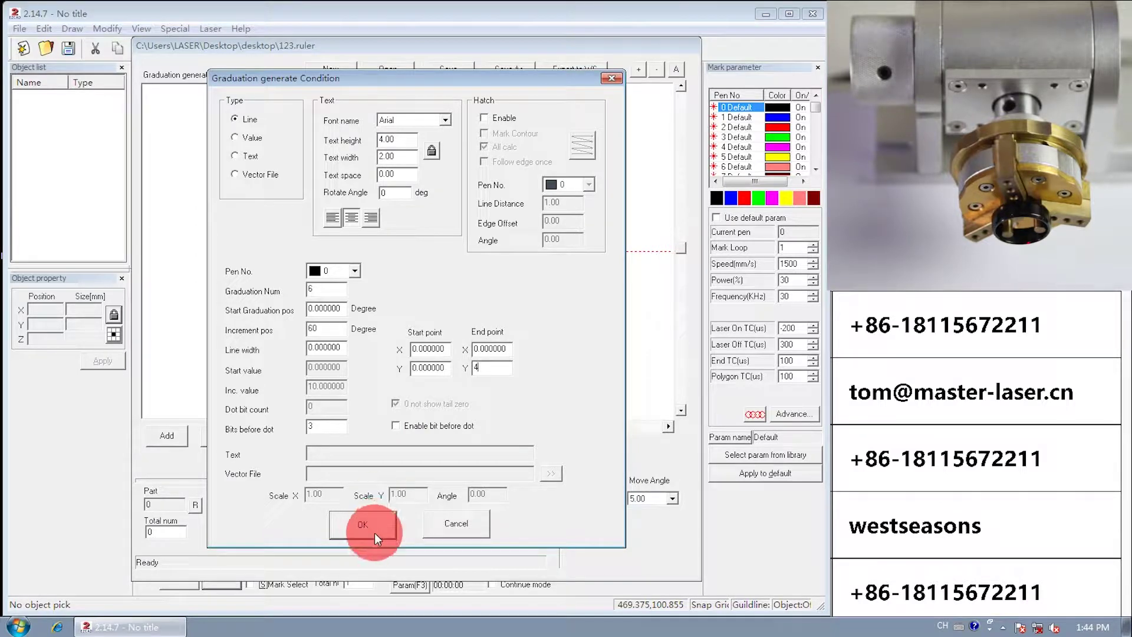
click(374, 532)
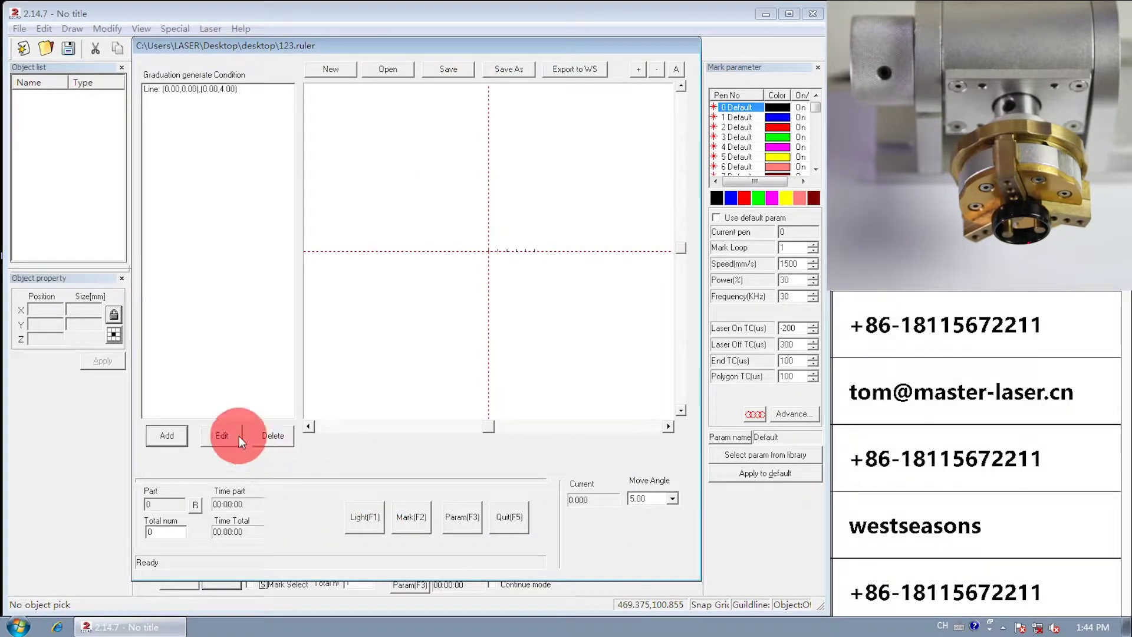
Step: Add a line graduation of 60 ticks at 6° increment with end point Y 2
click(184, 434)
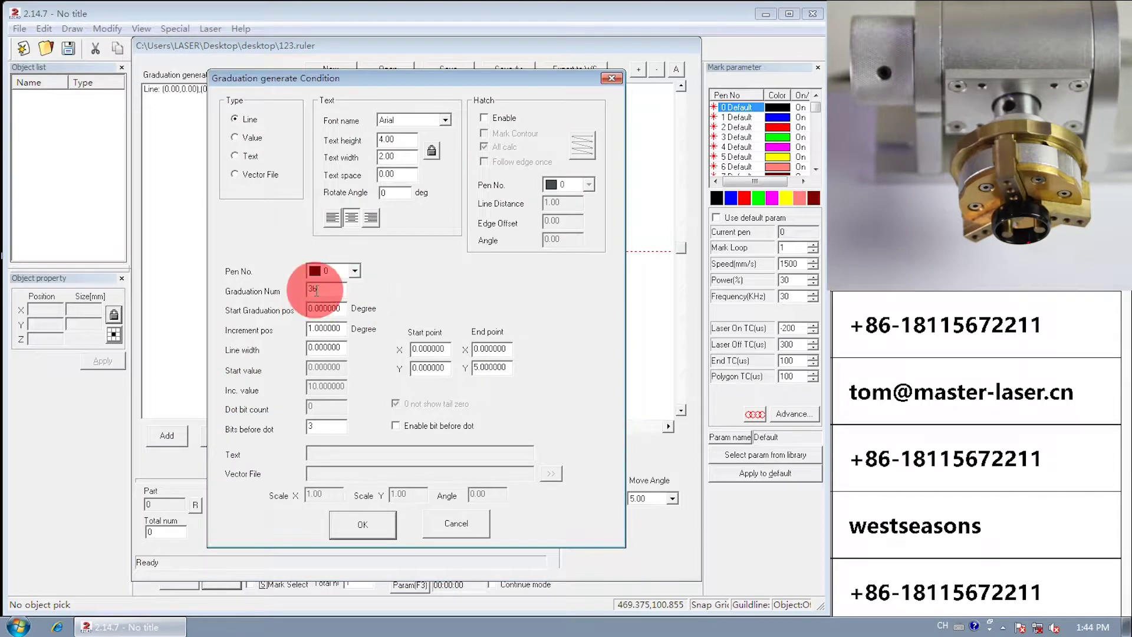
drag(316, 288, 284, 280)
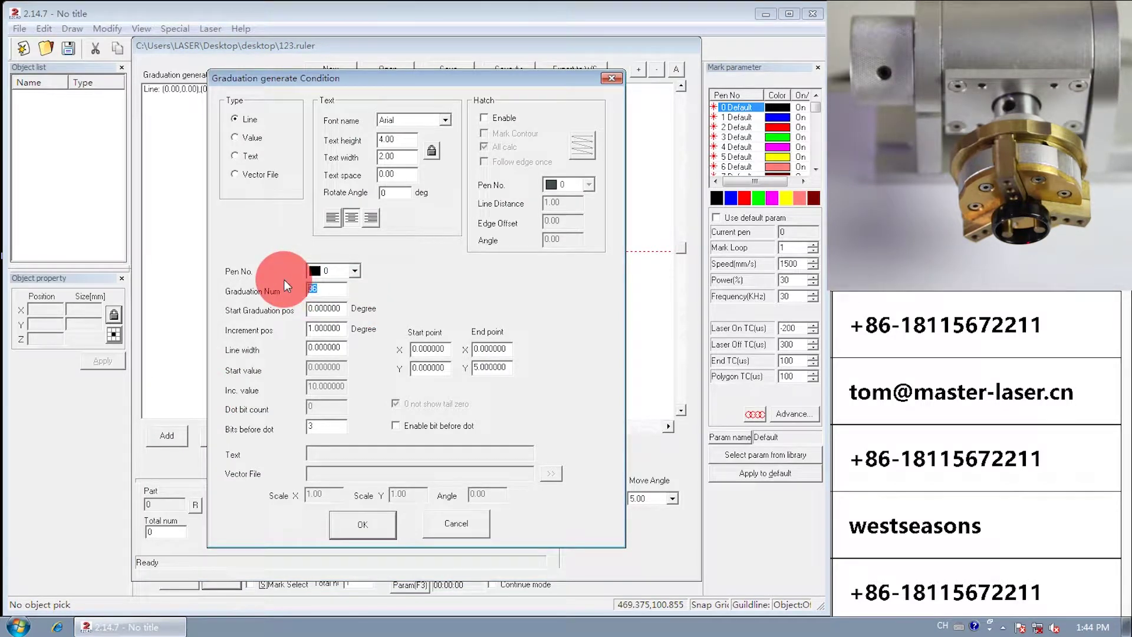
text(60)
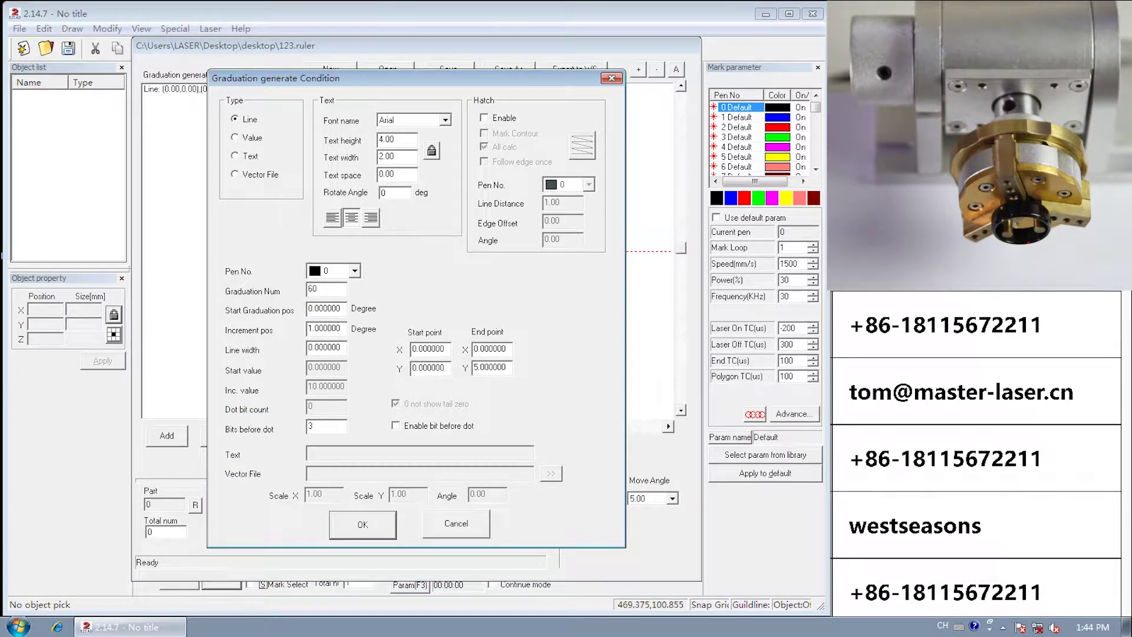
click(344, 334)
drag(344, 333, 283, 323)
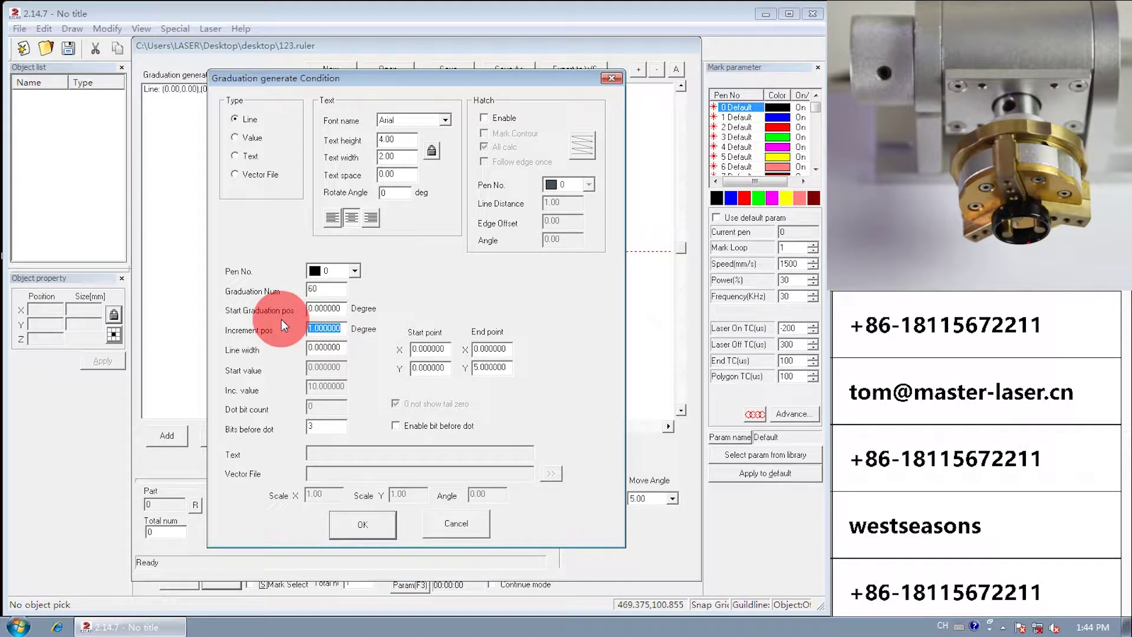
text(6)
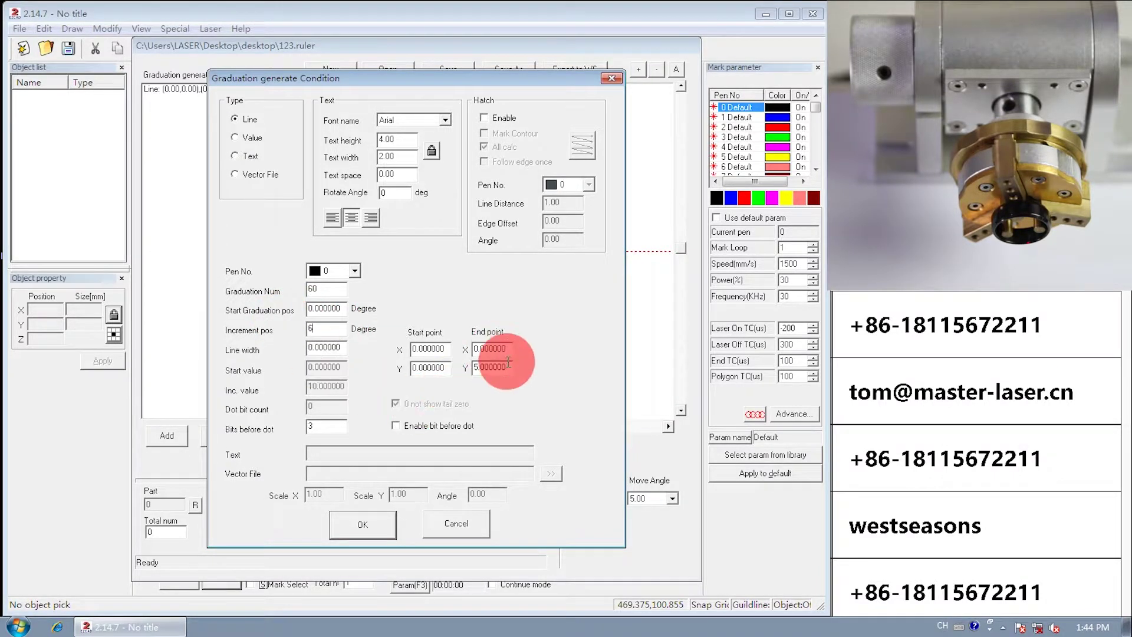
drag(505, 367, 454, 378)
text(2)
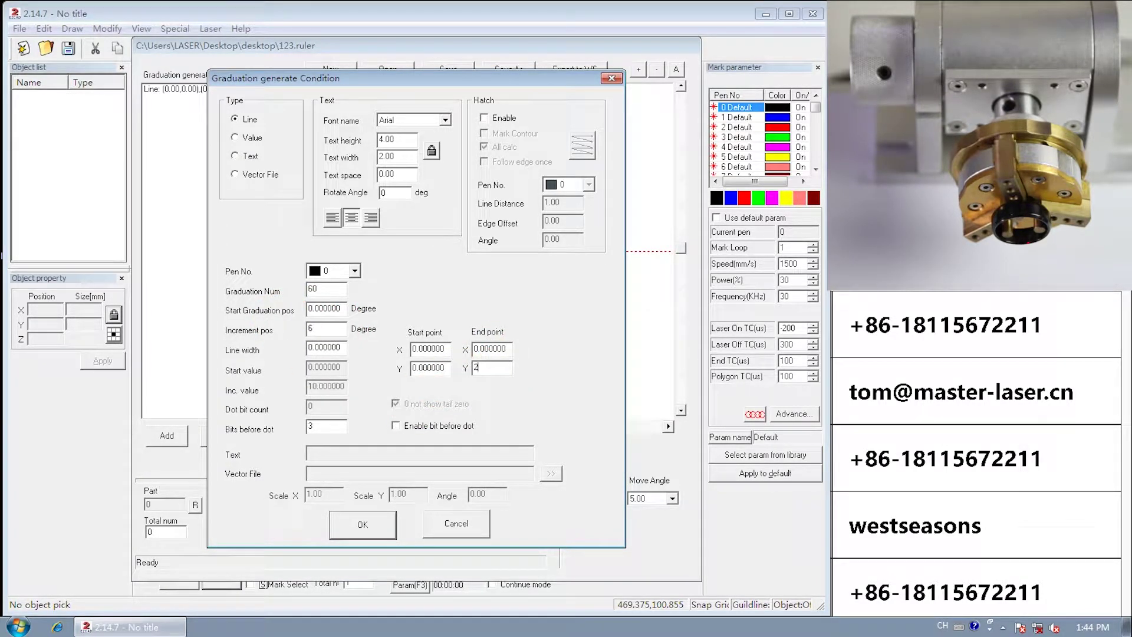
click(388, 530)
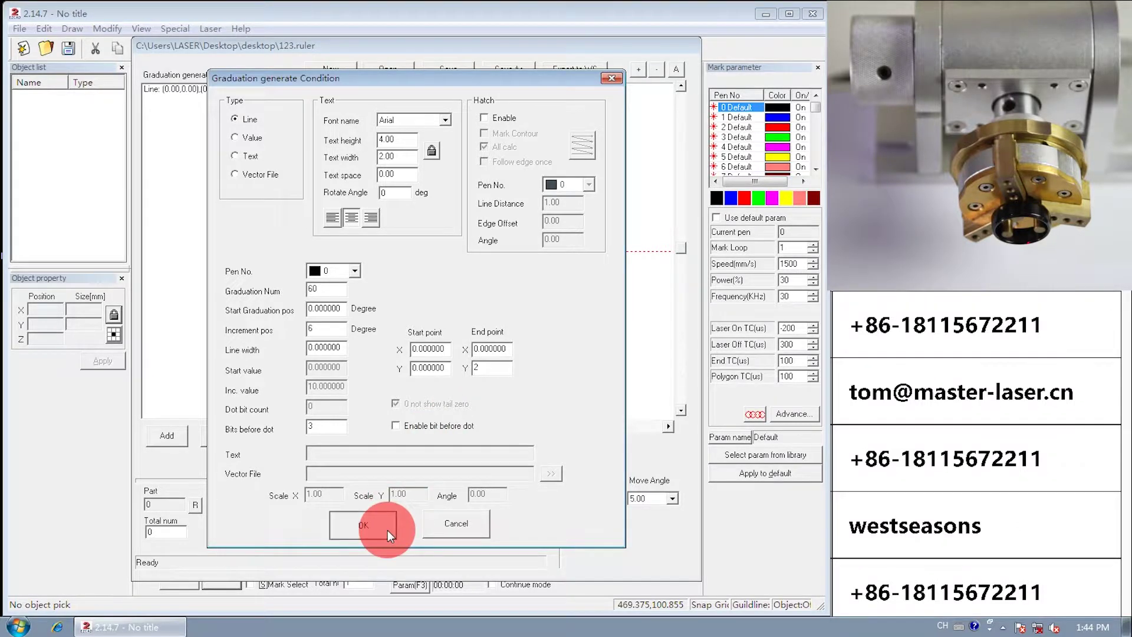
Step: Add a Value graduation: 6 labels, 60° increment, value step 60, Start Y 4
click(174, 435)
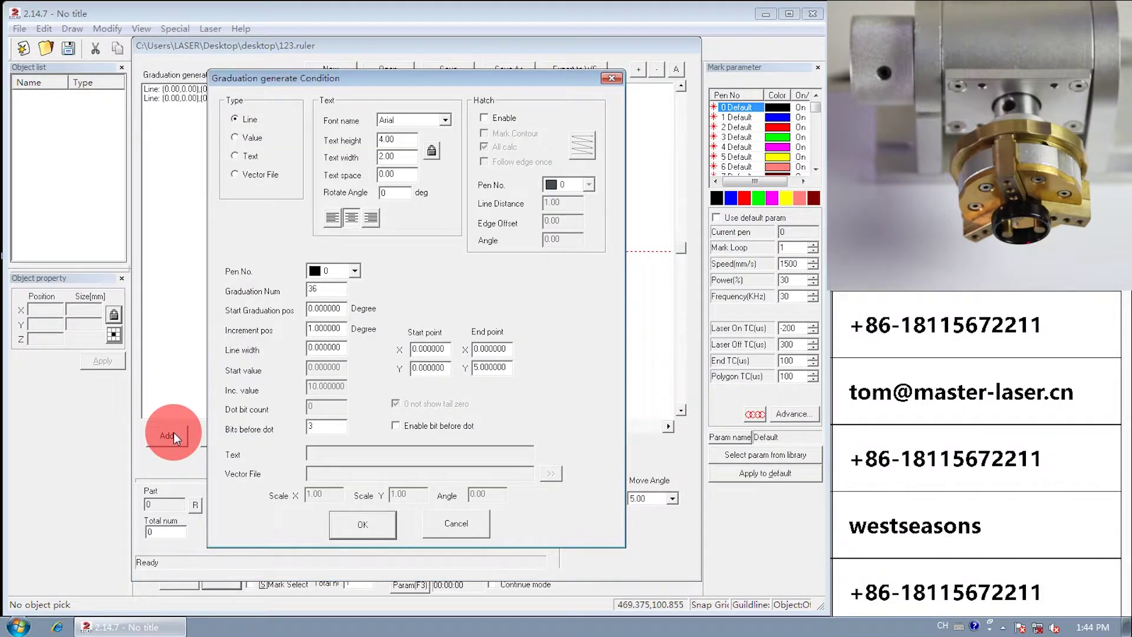
click(252, 139)
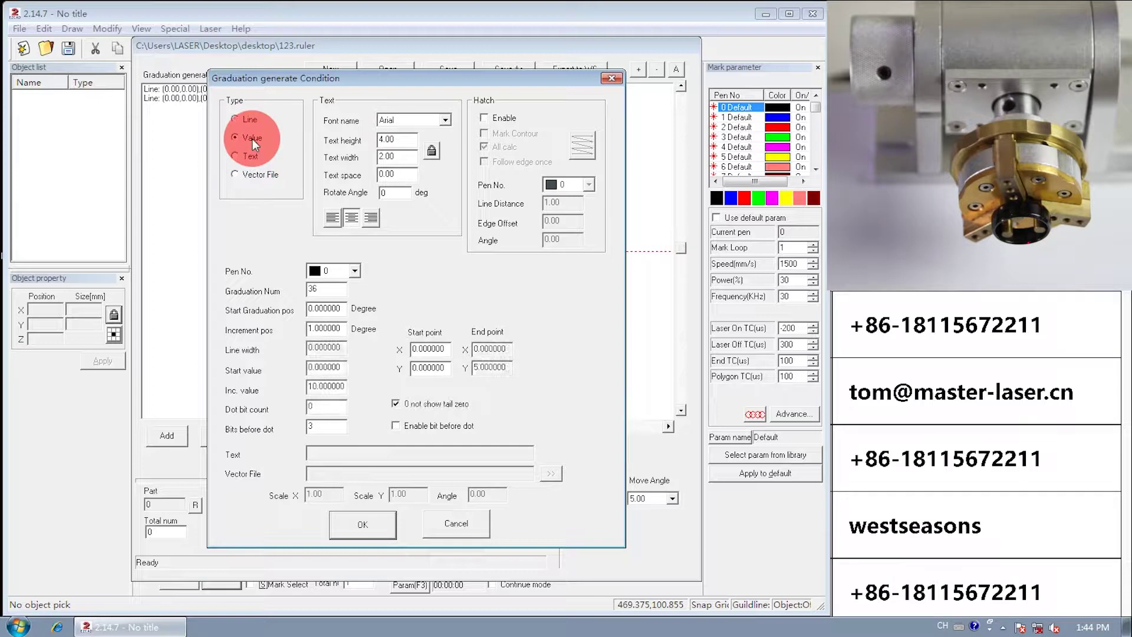
drag(334, 287, 283, 279)
text(6)
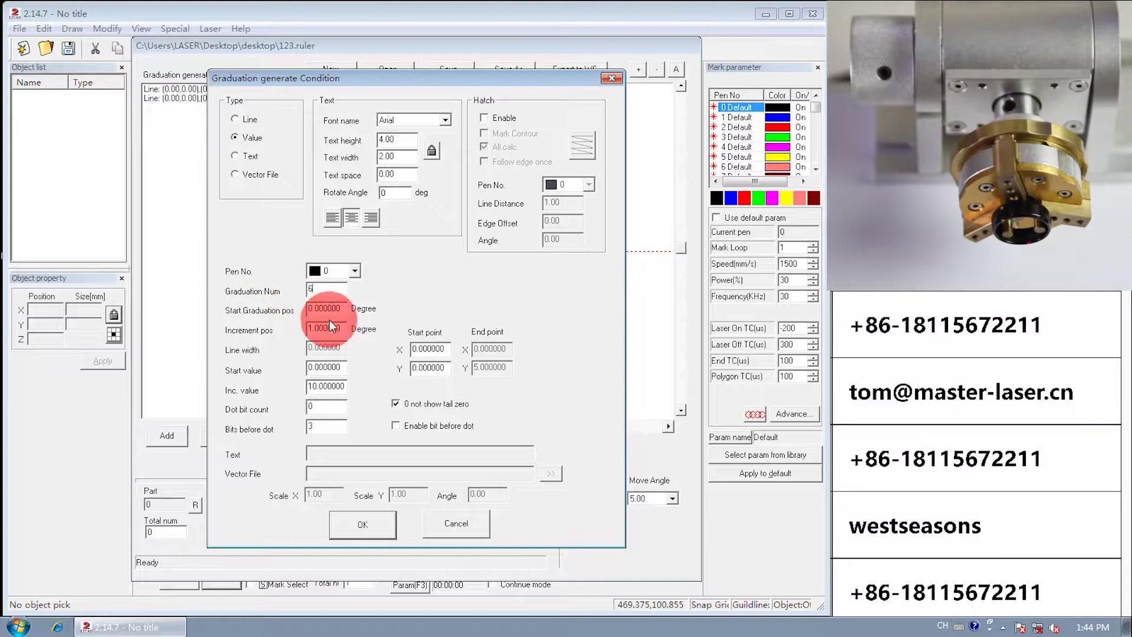
drag(341, 329, 298, 328)
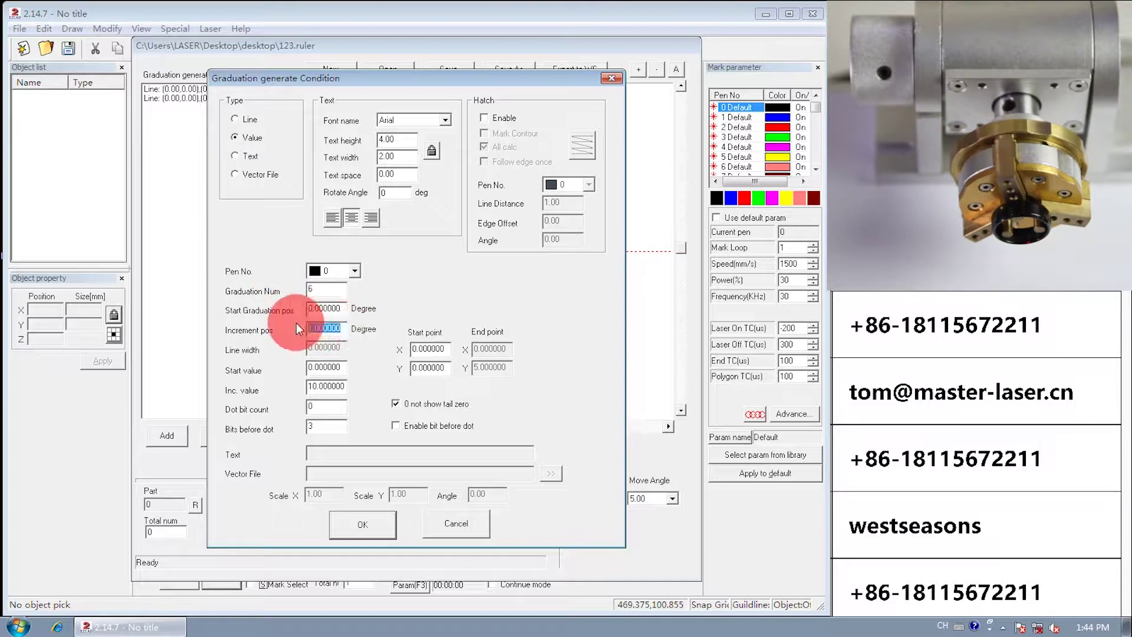
text(60)
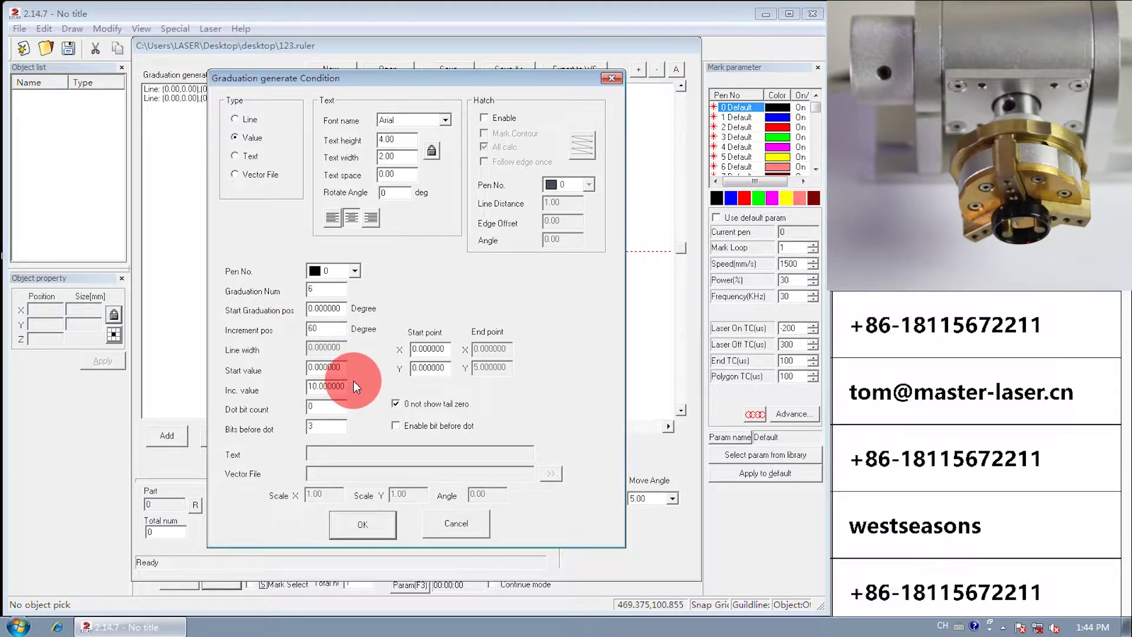
drag(354, 381, 284, 371)
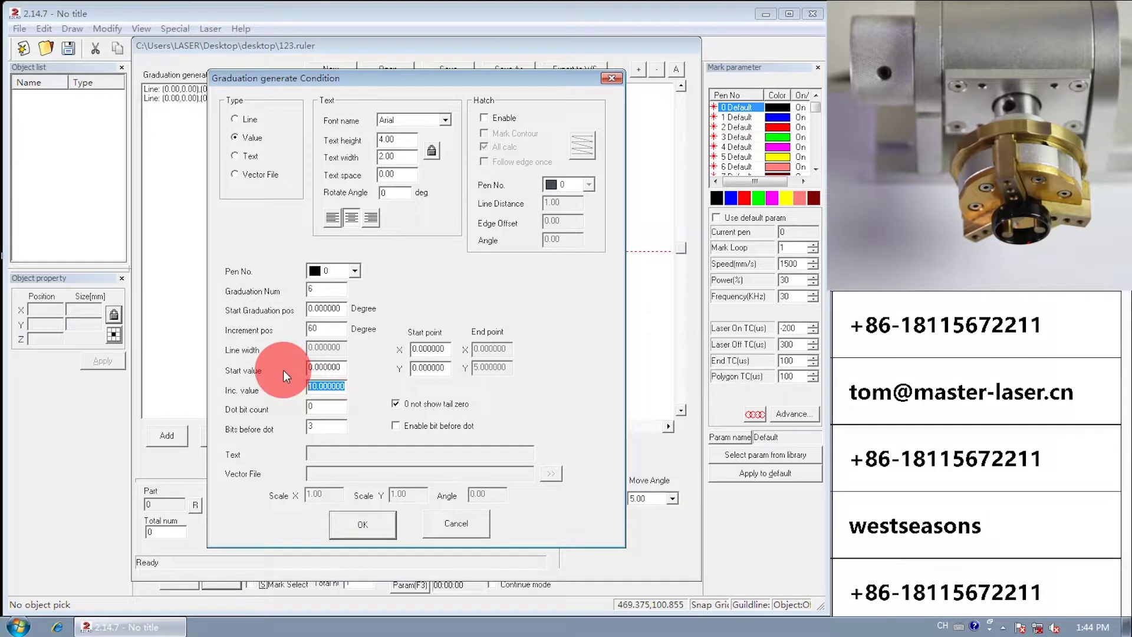
text(60)
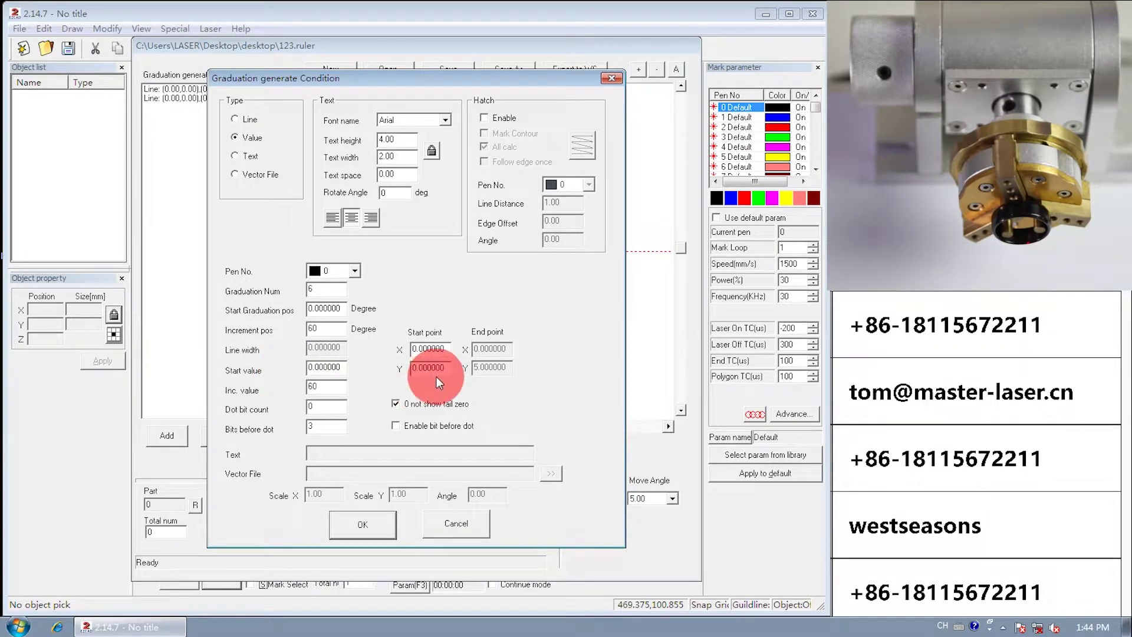
drag(444, 373, 386, 355)
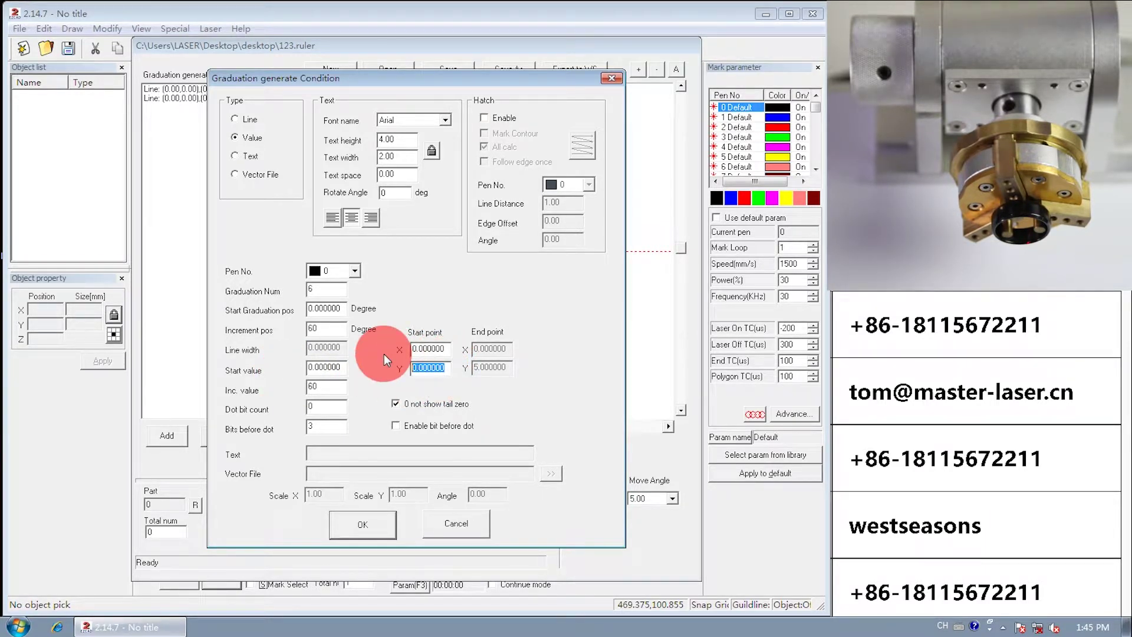
text(4)
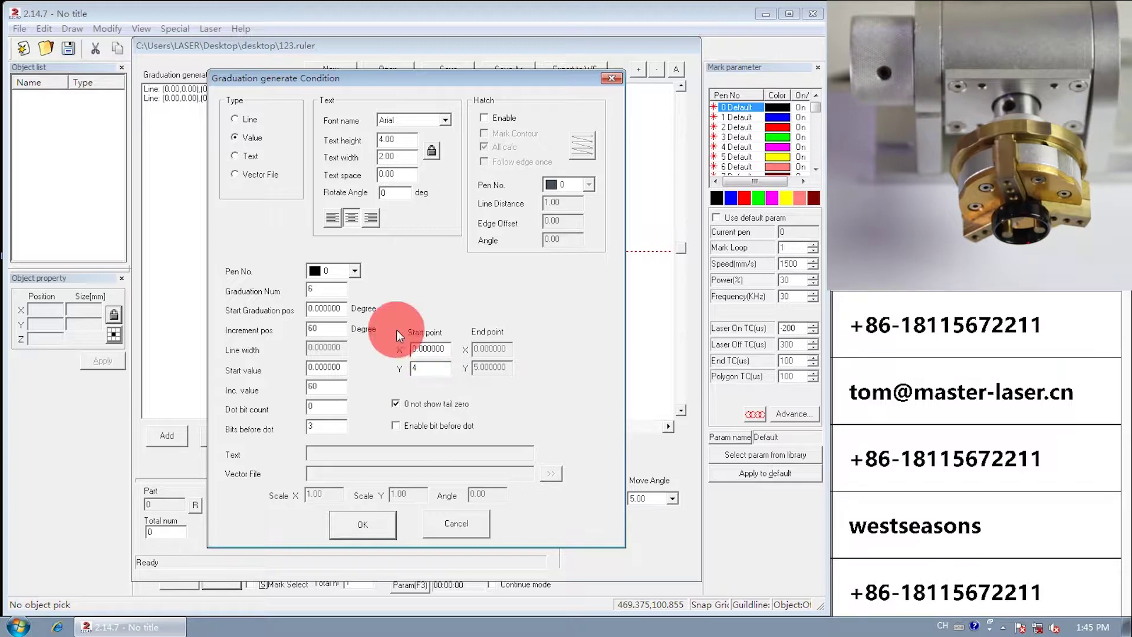
Step: Make the value text 2×1, hatched with 0.1 line distance, and confirm
drag(392, 142, 372, 142)
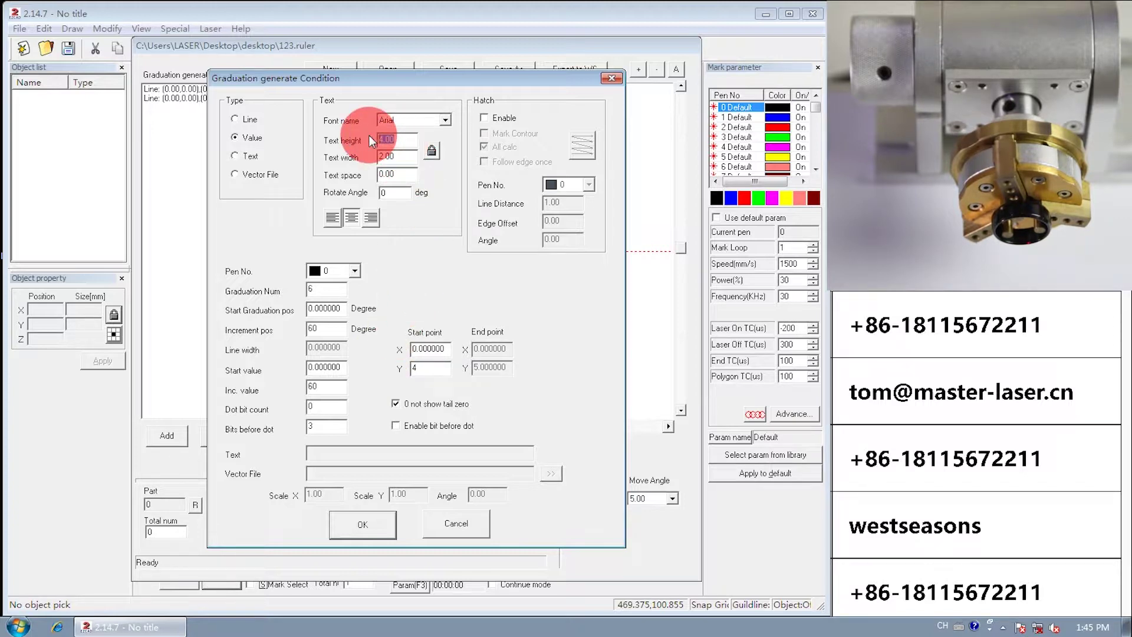
text(2)
key(Tab)
text(1)
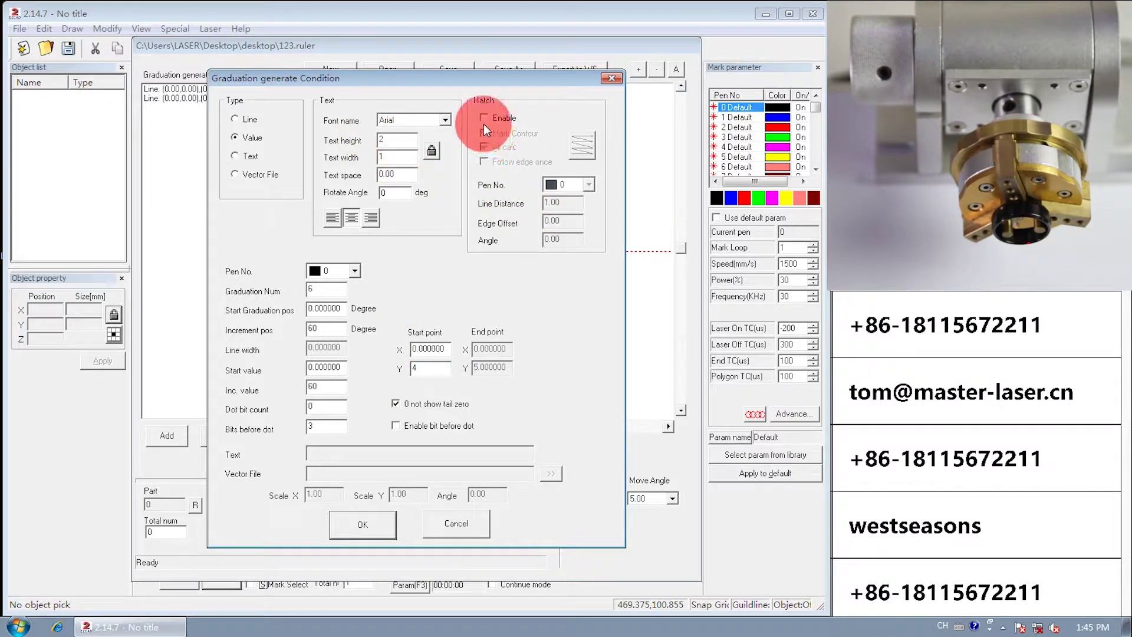
click(485, 120)
click(559, 203)
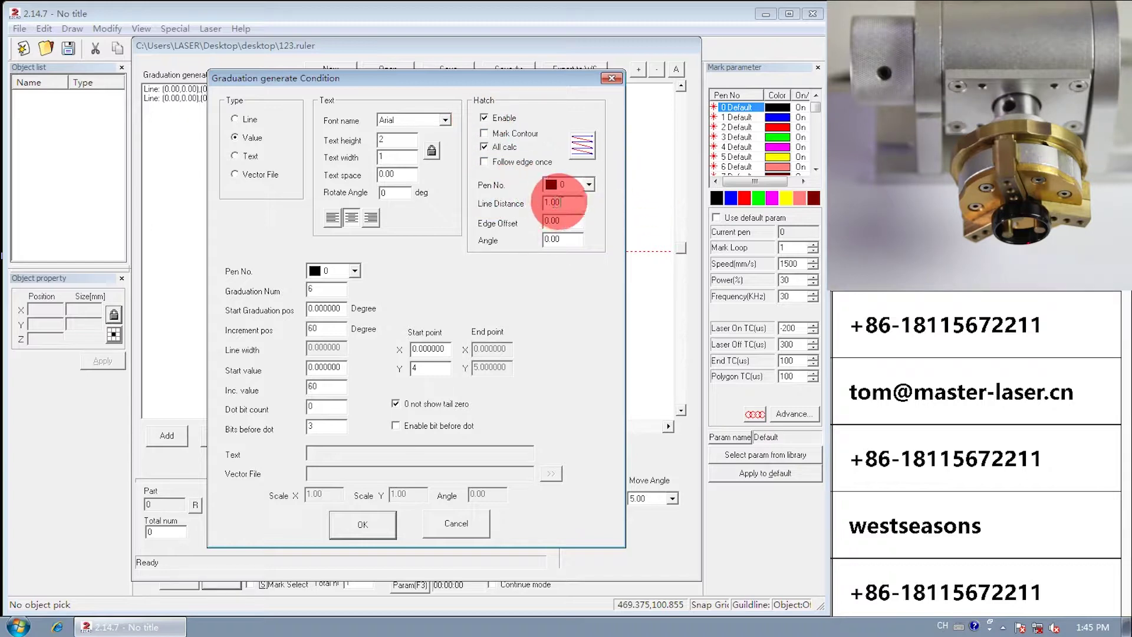
drag(563, 203, 519, 198)
text(0.1)
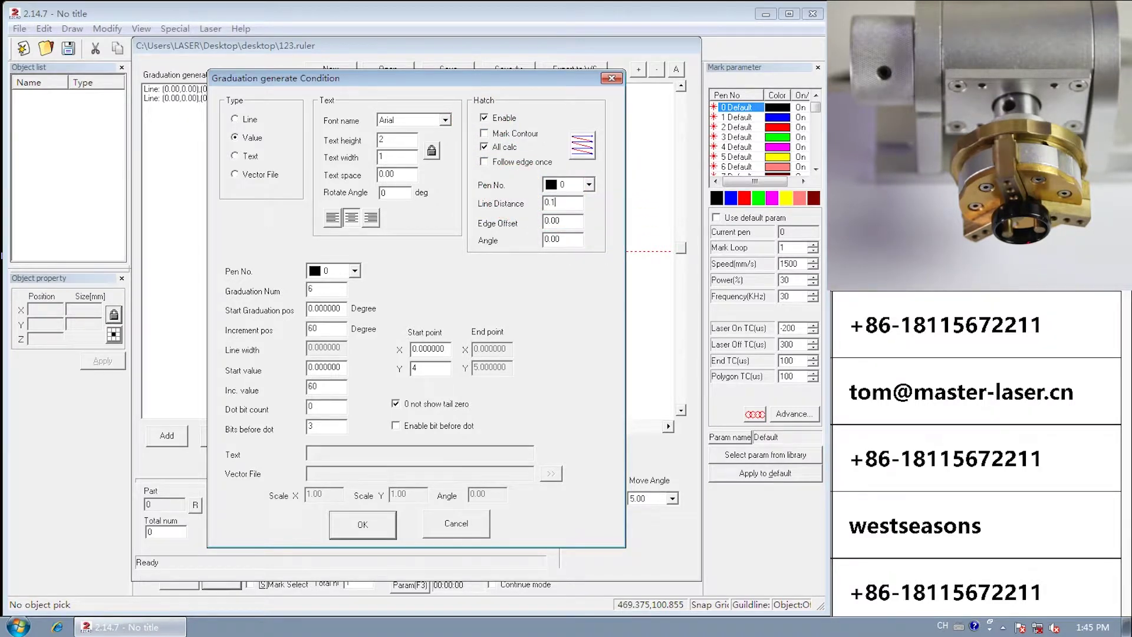
click(354, 526)
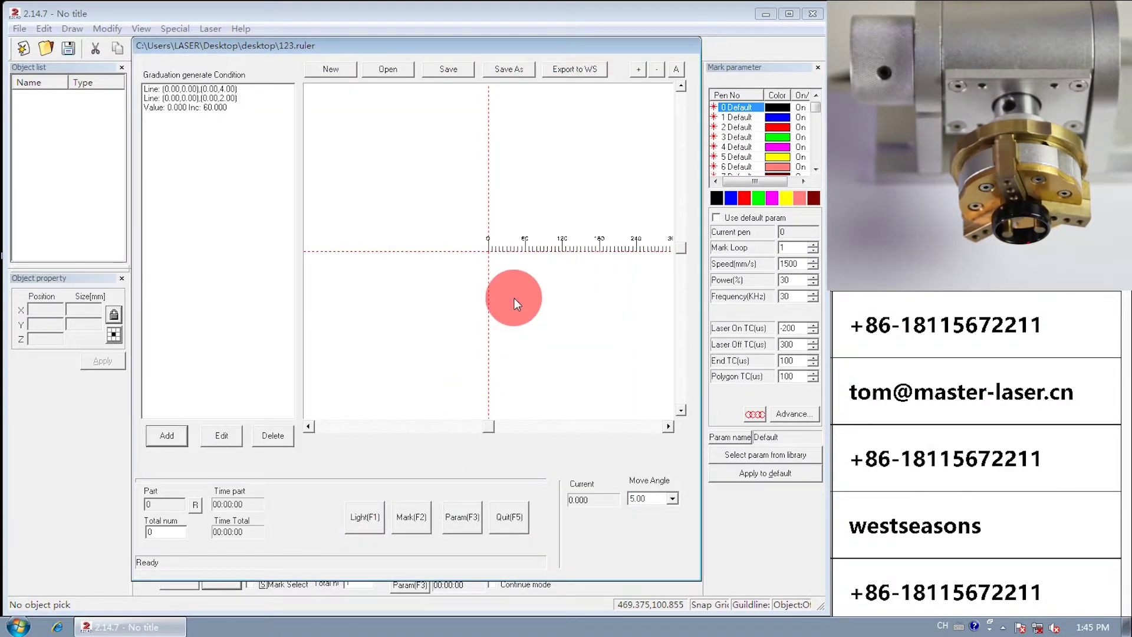
Step: Preview the ruler with the guide light, stop the preview, and start marking
click(367, 516)
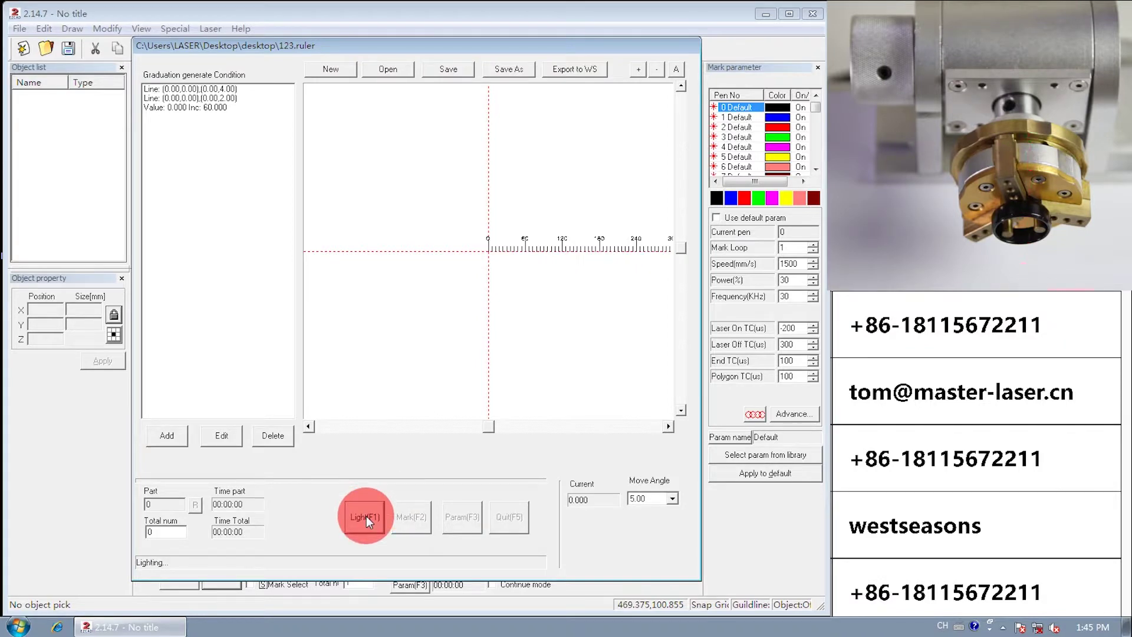
key(F1)
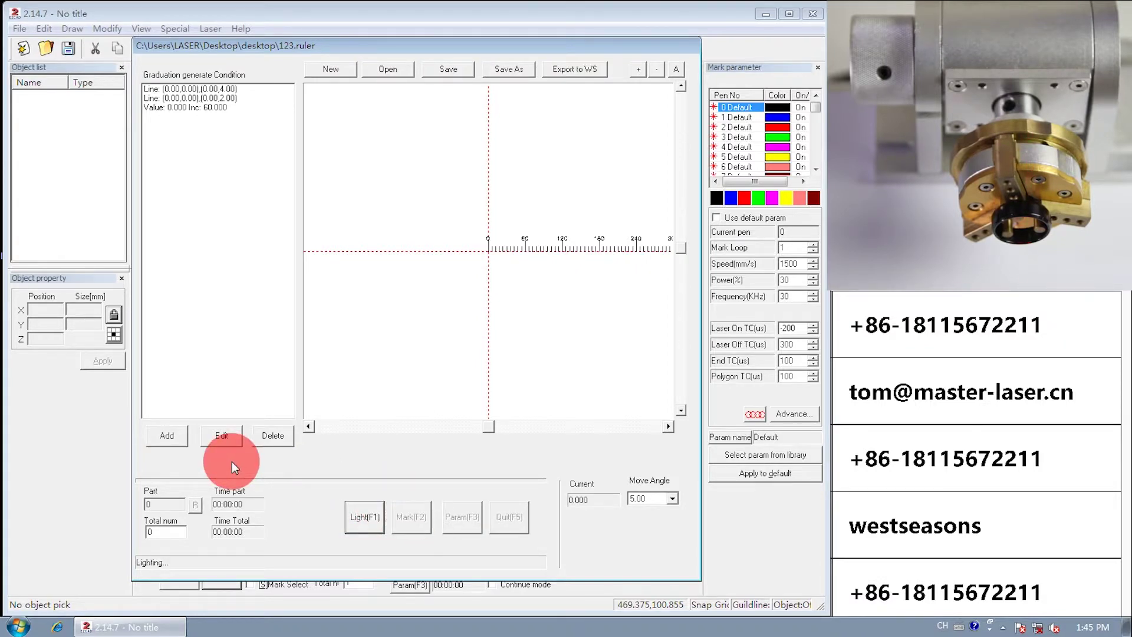
click(421, 514)
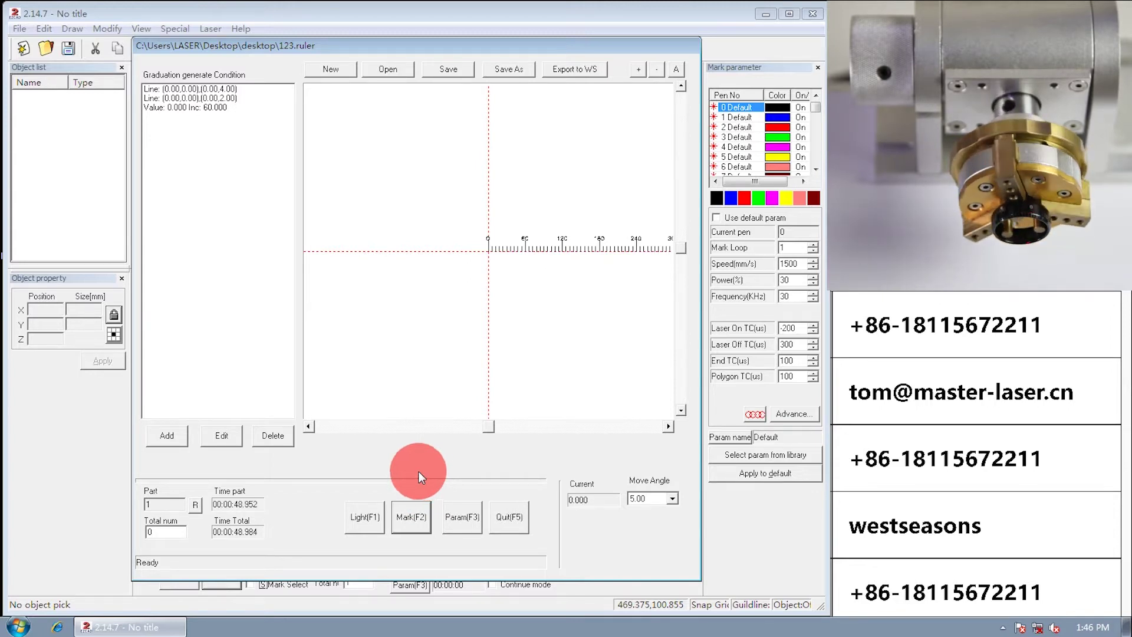
Step: Recheck the 25 mm Ring ruler axis settings, accept them, and start marking again
click(462, 518)
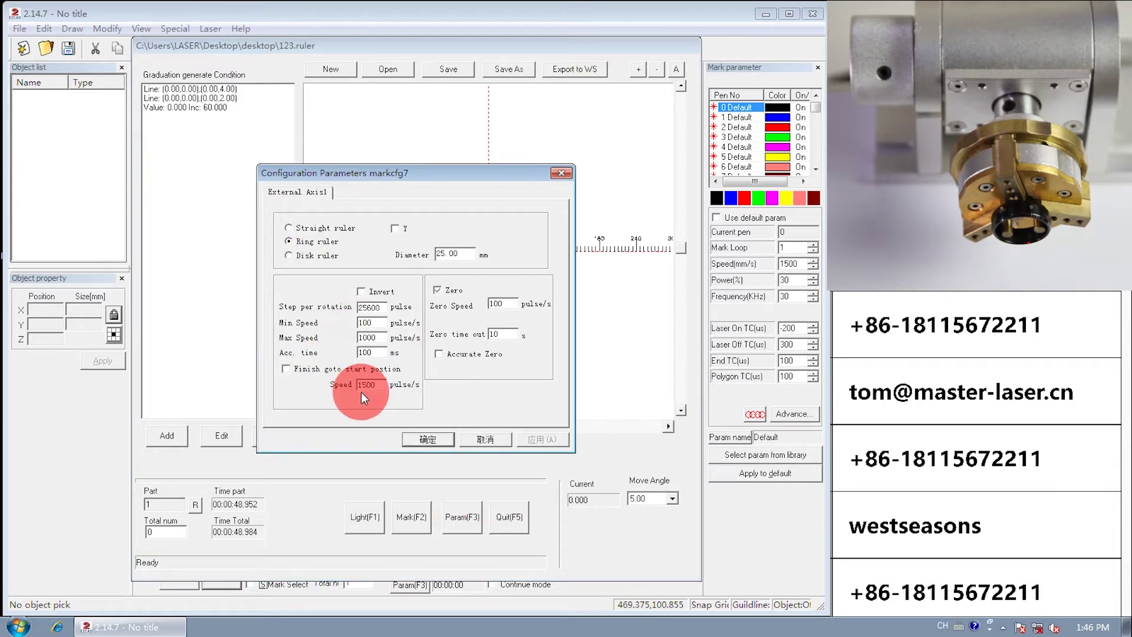
click(434, 444)
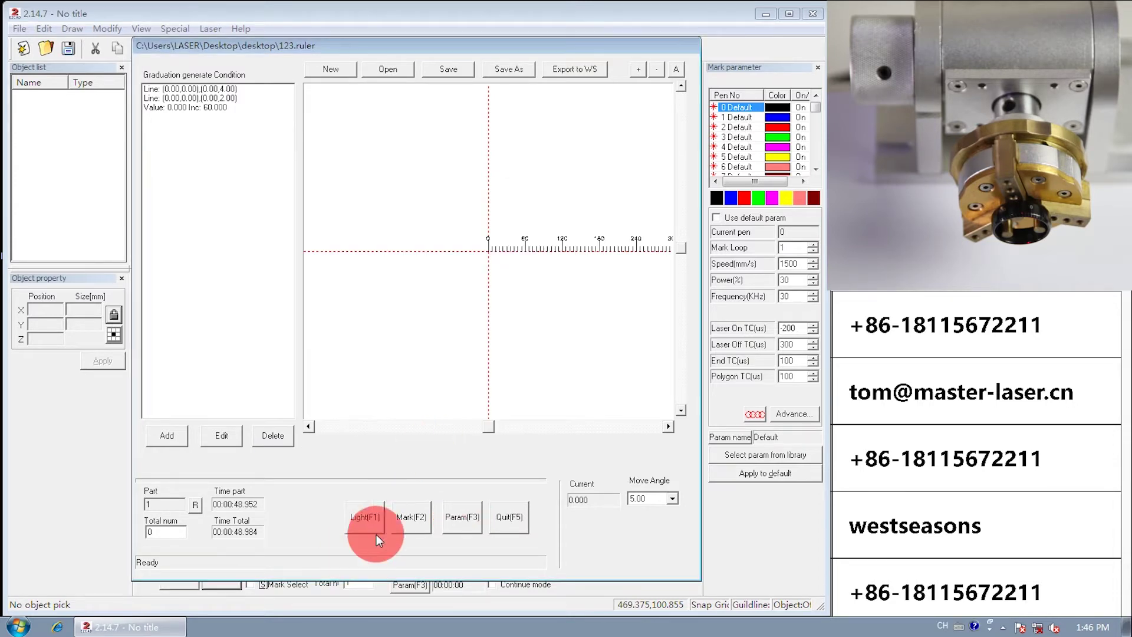
click(414, 517)
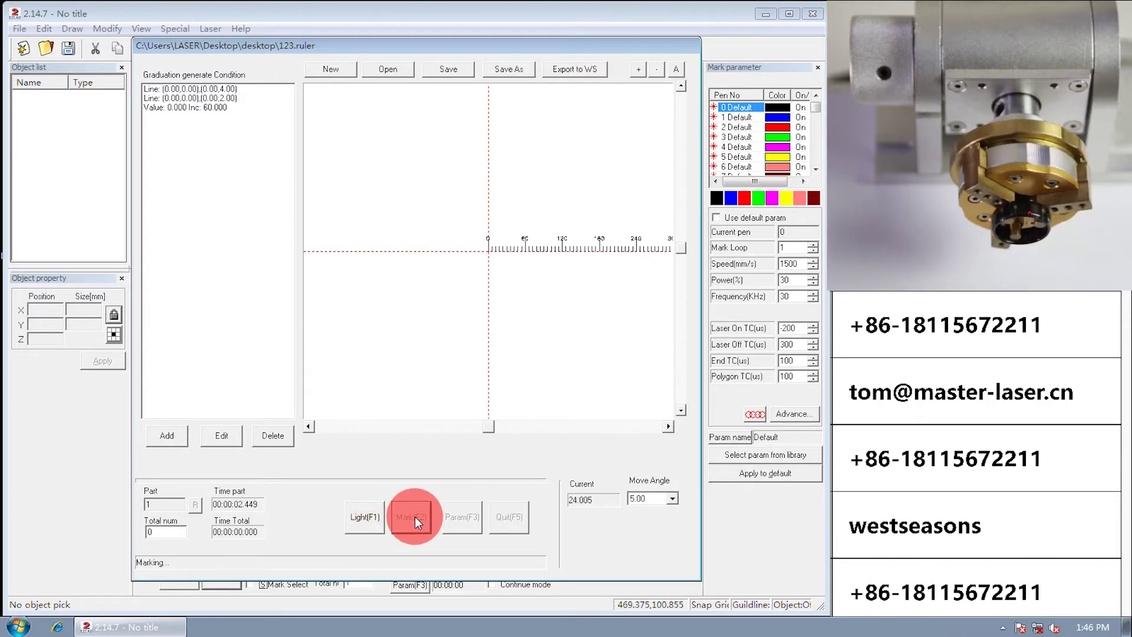